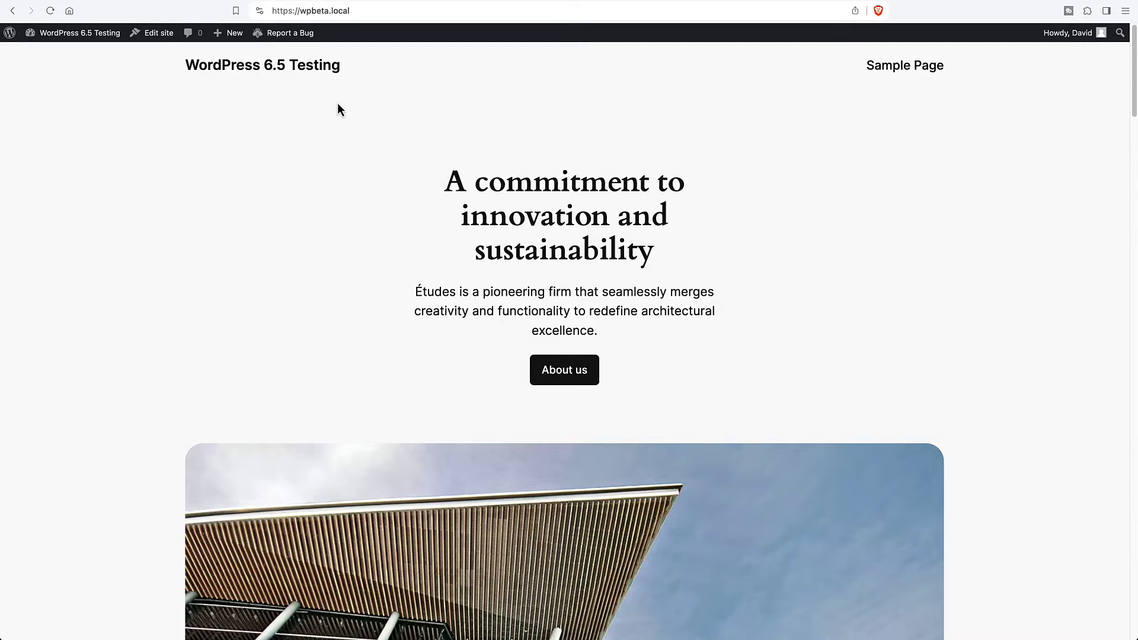
Step: Open the Index template from the Templates list in the site editor
{"action": "left_click", "coordinate": [51, 54]}
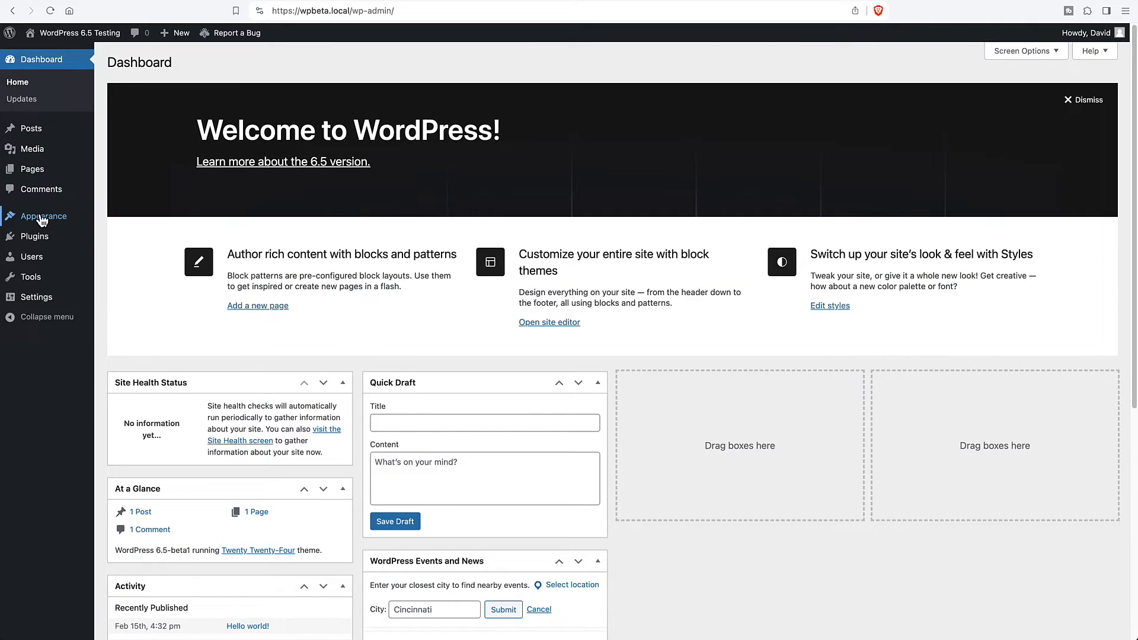
{"action": "mouse_move", "coordinate": [44, 216]}
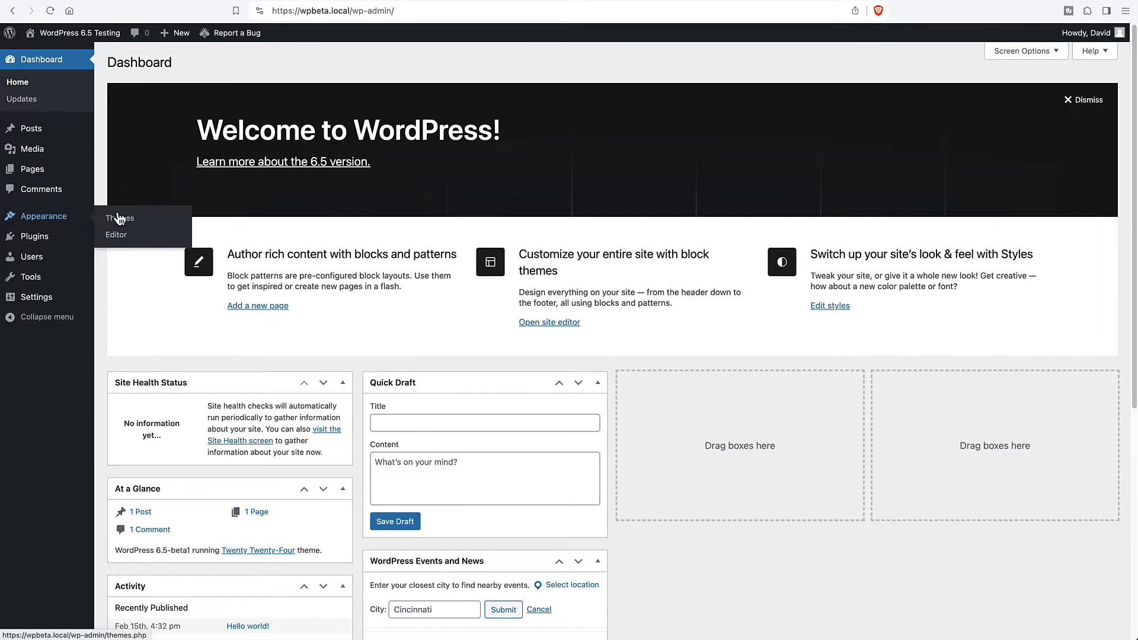
{"action": "left_click", "coordinate": [112, 238]}
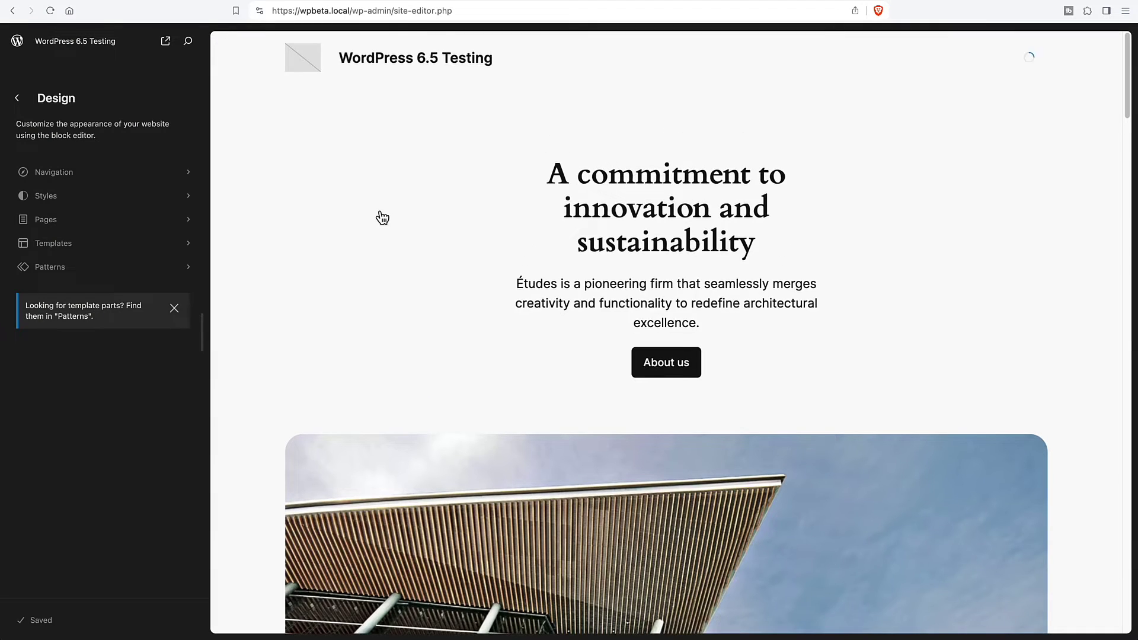
{"action": "left_click", "coordinate": [89, 243]}
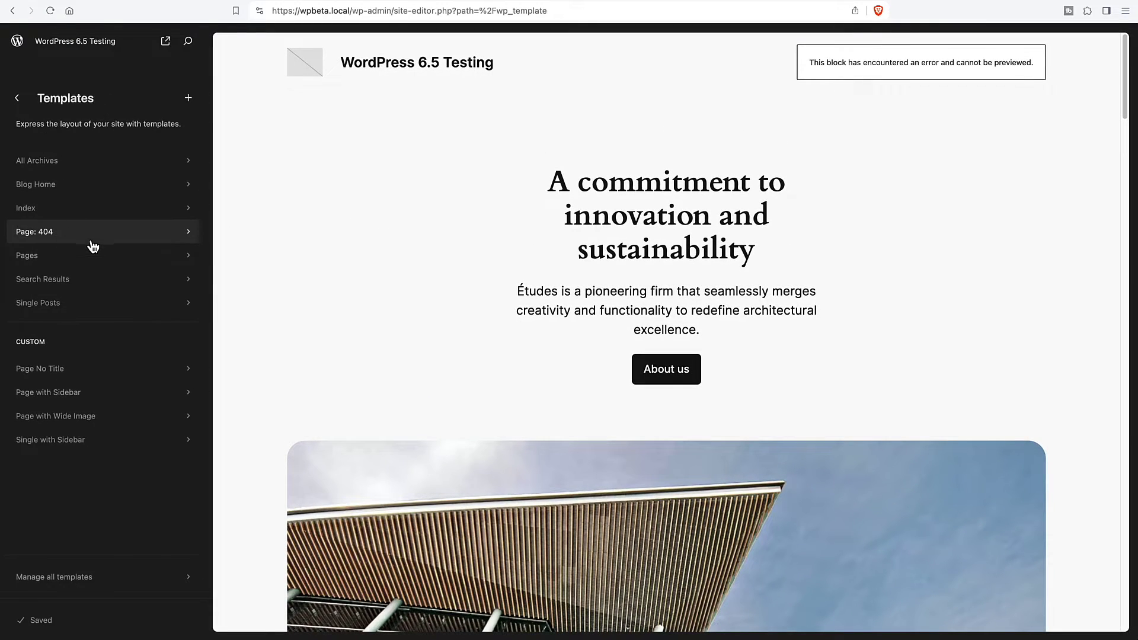
{"action": "left_click", "coordinate": [84, 209]}
{"action": "left_click", "coordinate": [327, 281]}
Step: Show the global Styles typography settings listing the site's four fonts
{"action": "left_click", "coordinate": [325, 309]}
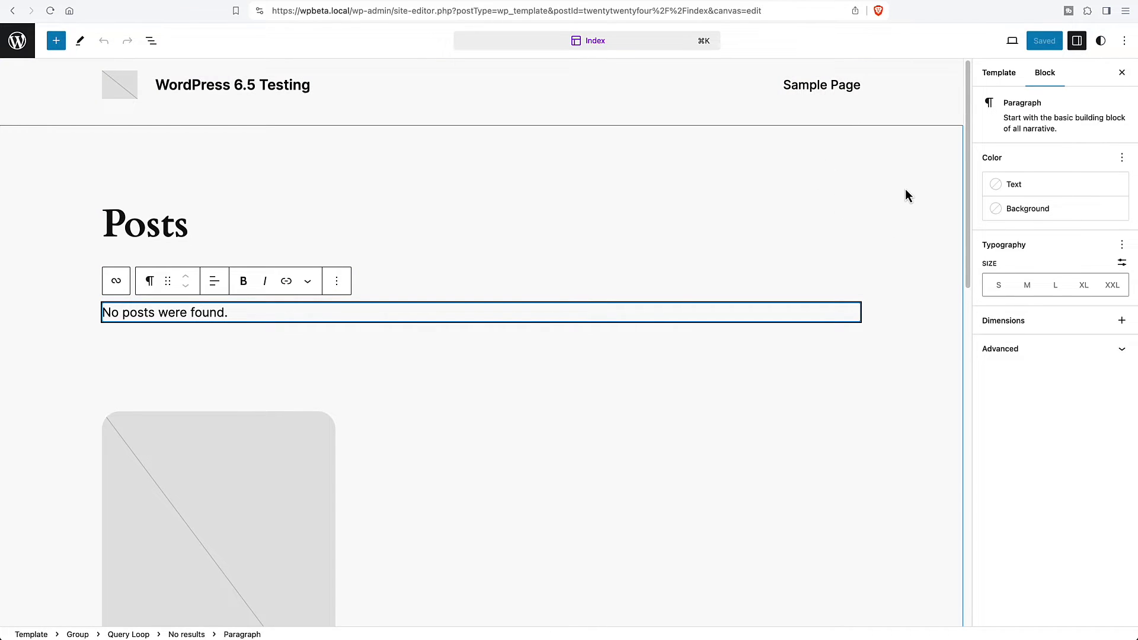
{"action": "left_click", "coordinate": [1101, 41]}
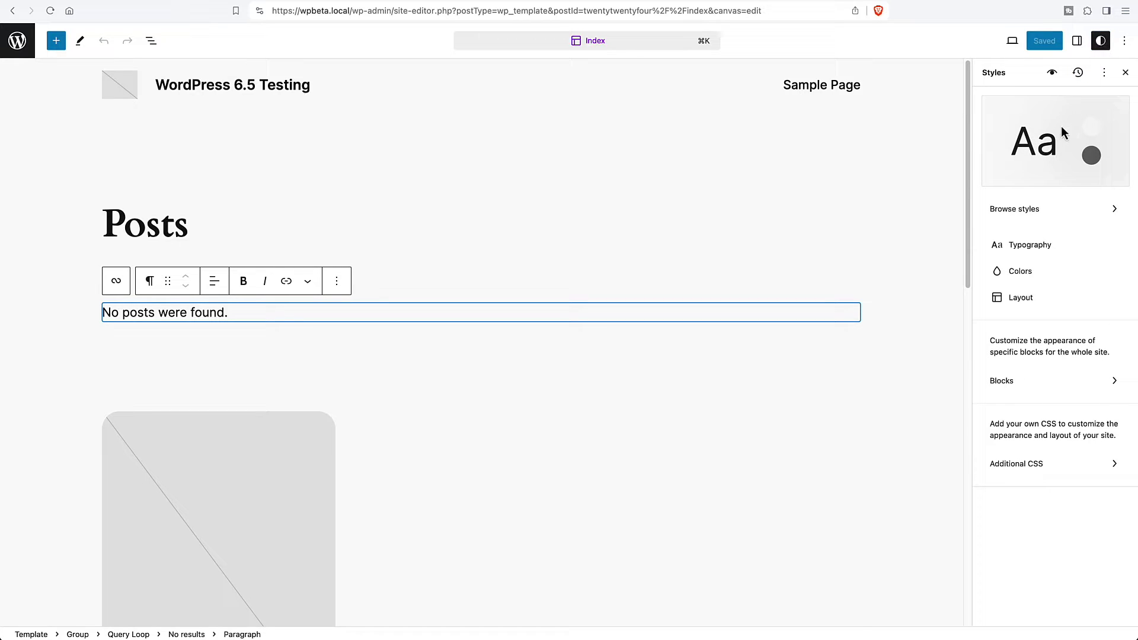
{"action": "left_click", "coordinate": [1030, 246]}
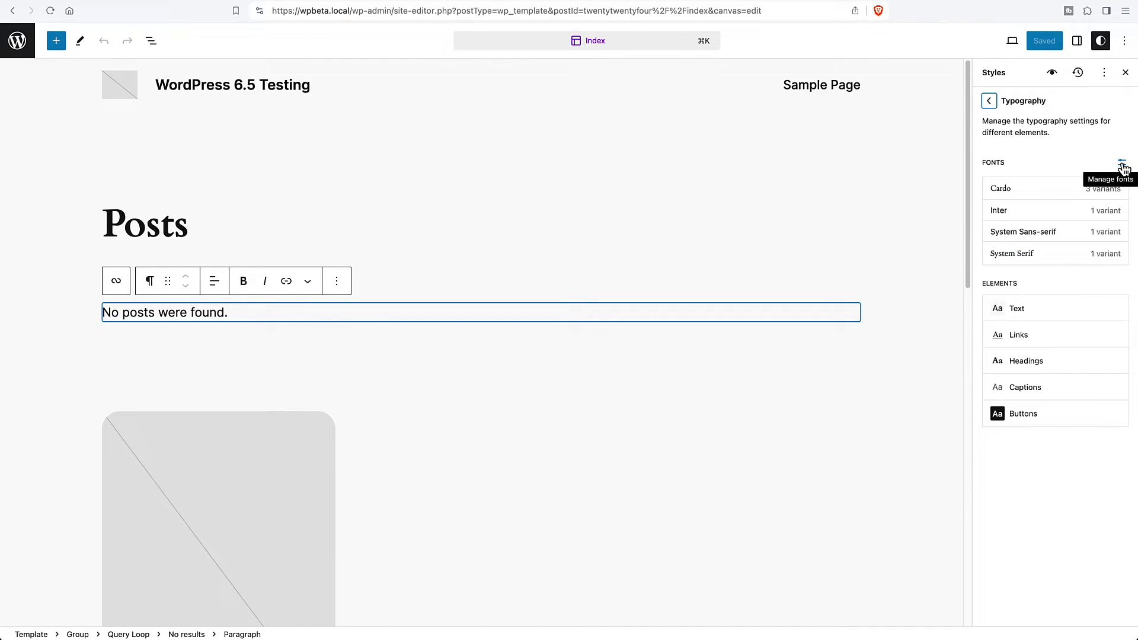
Step: In the font library, review Cardo's three variants, then switch to the Upload section
{"action": "left_click", "coordinate": [1122, 164]}
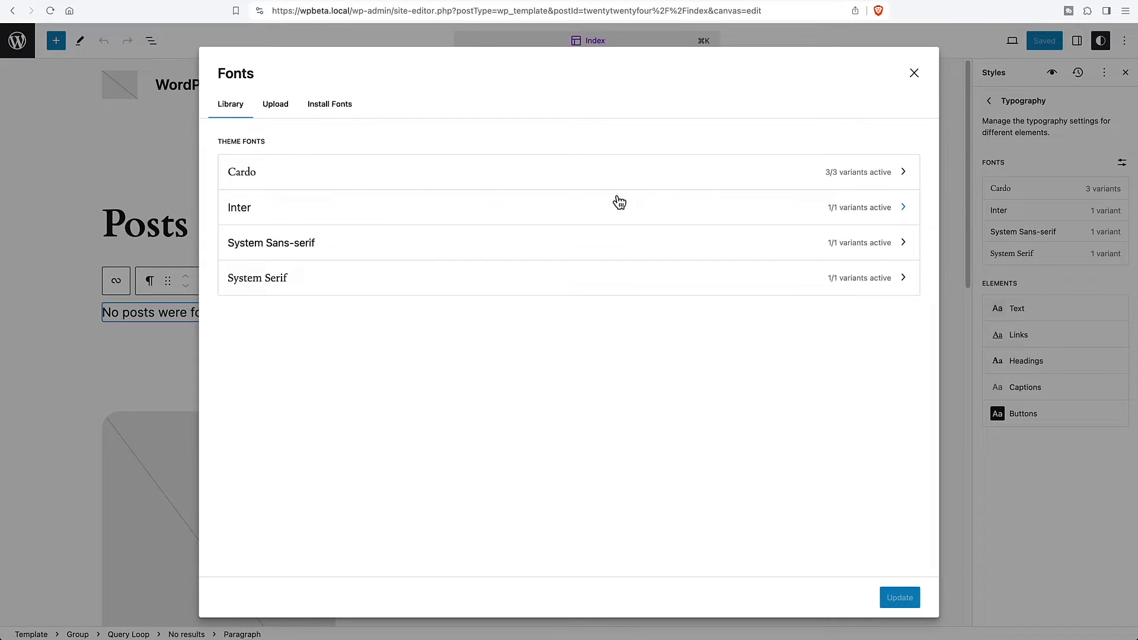
{"action": "left_click", "coordinate": [855, 179]}
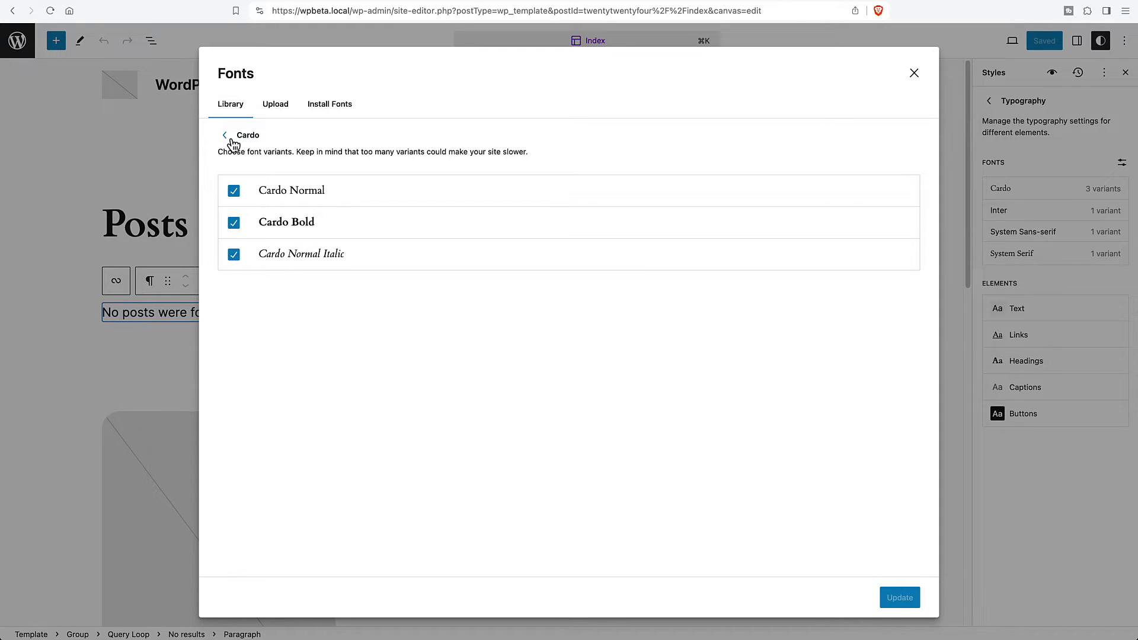
{"action": "left_click", "coordinate": [278, 109]}
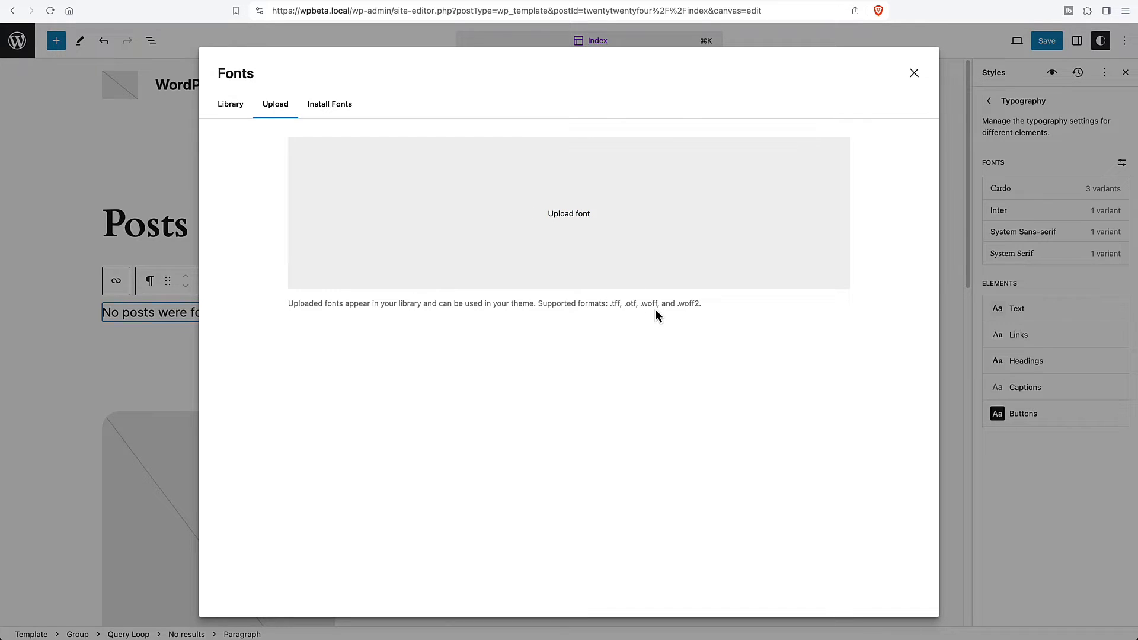
Step: Search Google Fonts for 'Comic' and install Comic Neue's 700 normal variant
{"action": "left_click", "coordinate": [347, 110]}
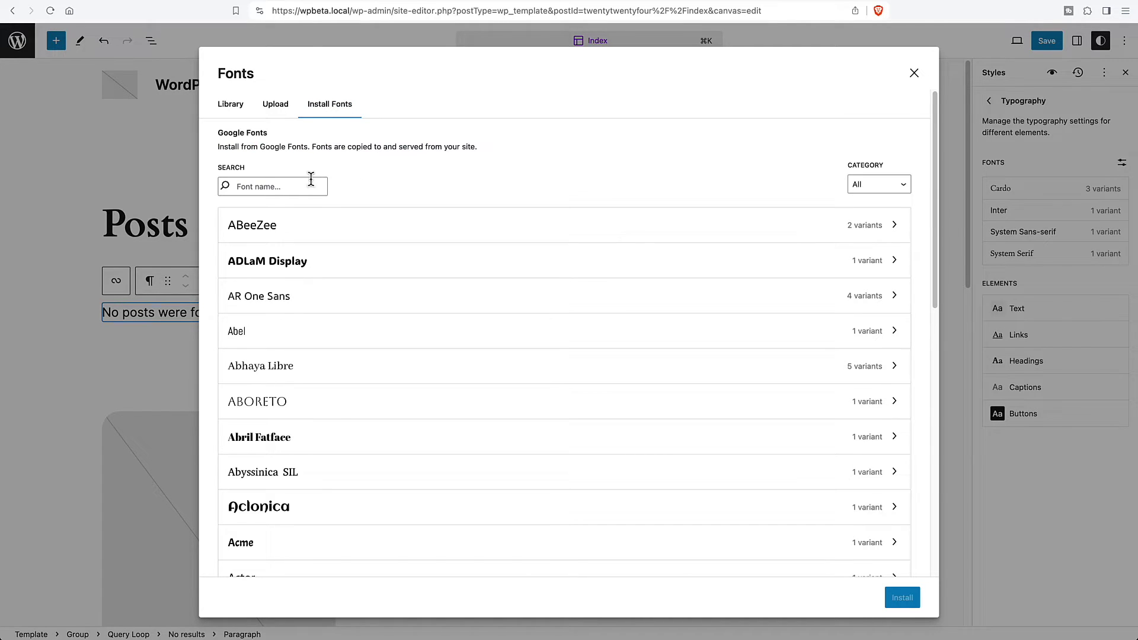
{"action": "left_click", "coordinate": [292, 184]}
{"action": "type", "text": "Comic"}
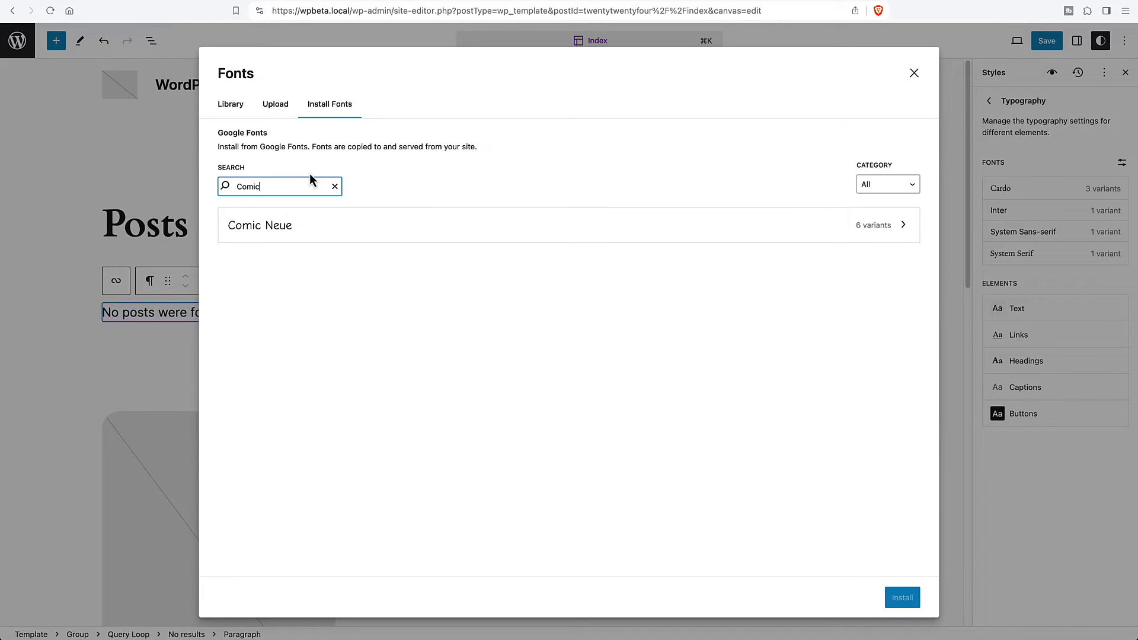
{"action": "left_click", "coordinate": [315, 229]}
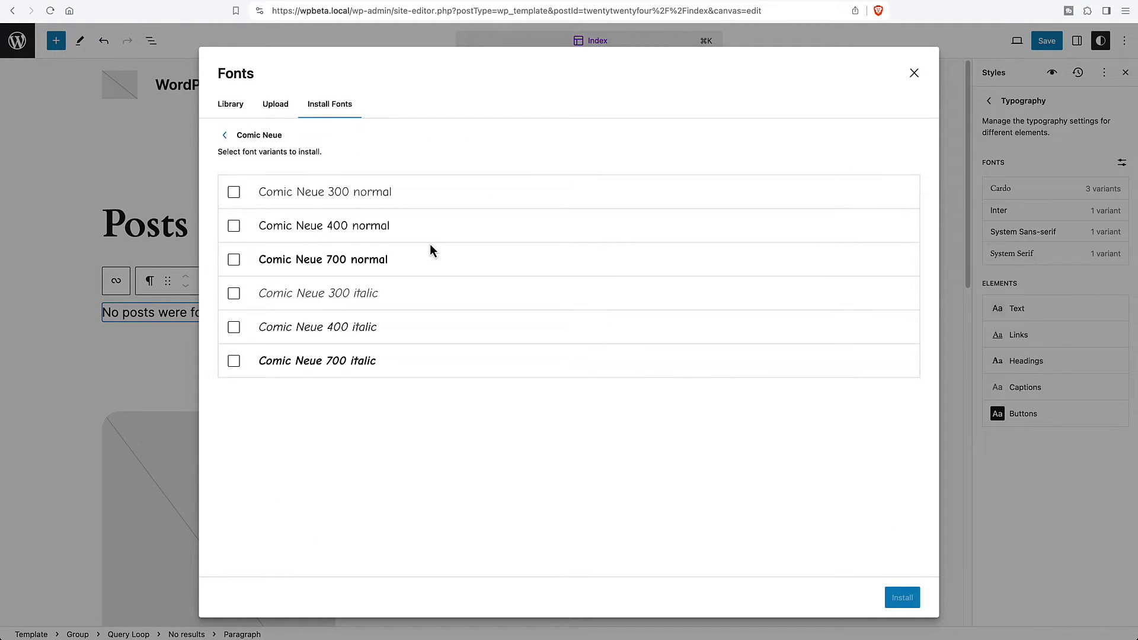
{"action": "left_click", "coordinate": [334, 264]}
{"action": "left_click", "coordinate": [896, 598]}
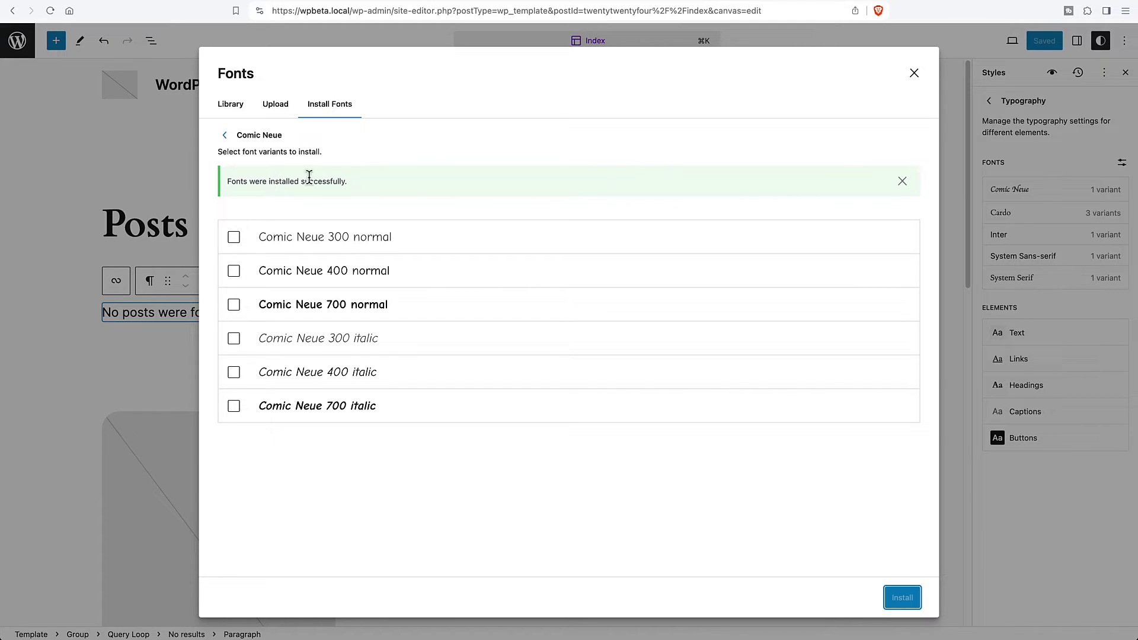
{"action": "key", "text": "super+Tab"}
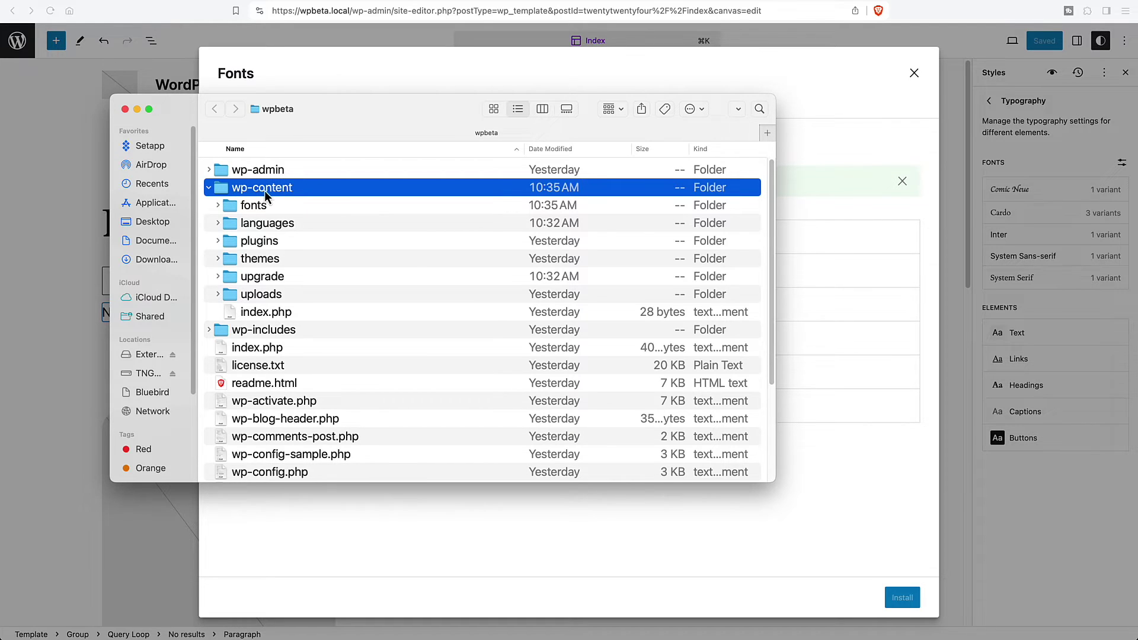
Step: Expand wp-content's fonts folder to show the 23 KB .woff2 file, then minimize Finder
{"action": "left_click", "coordinate": [218, 205]}
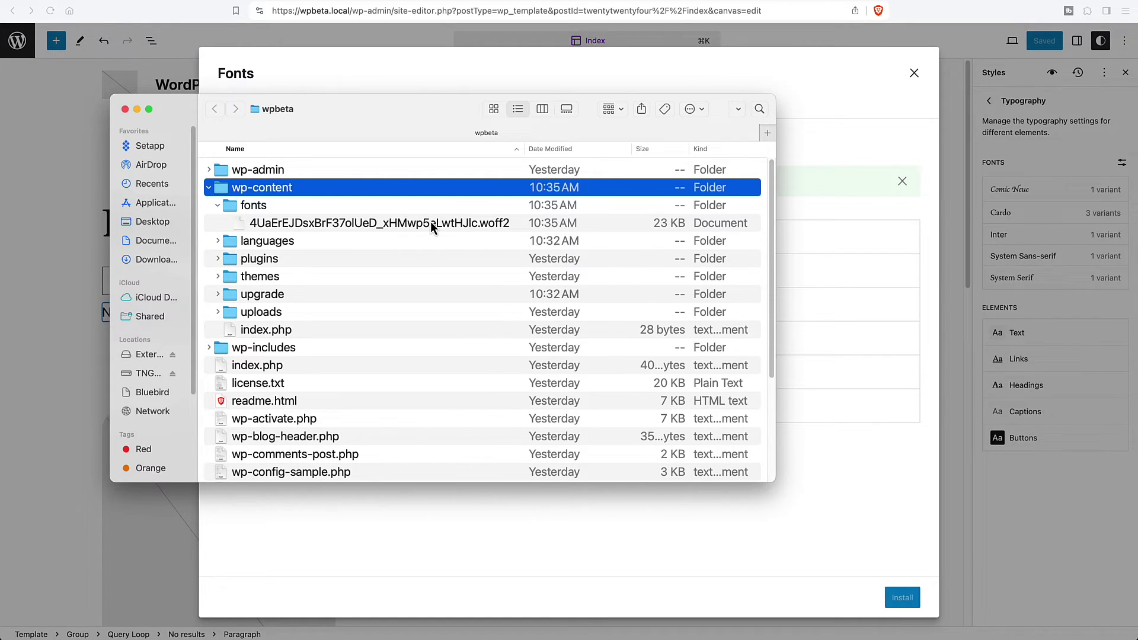
{"action": "left_click", "coordinate": [137, 109]}
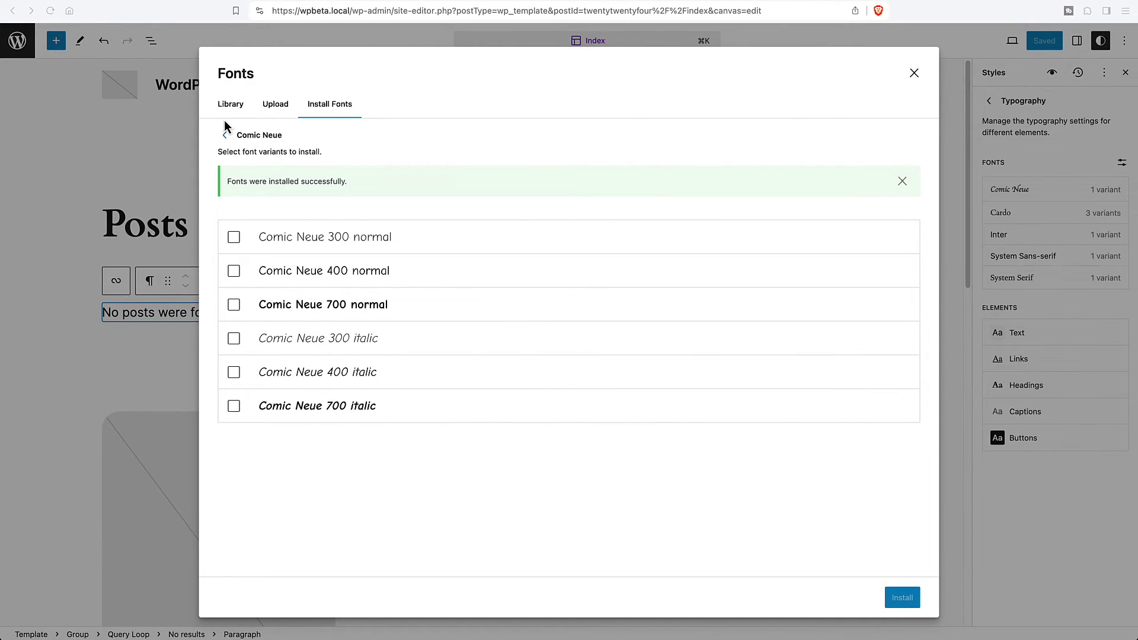
Step: In the Library tab, check that Comic Neue has its 700 normal variant installed
{"action": "left_click", "coordinate": [229, 106]}
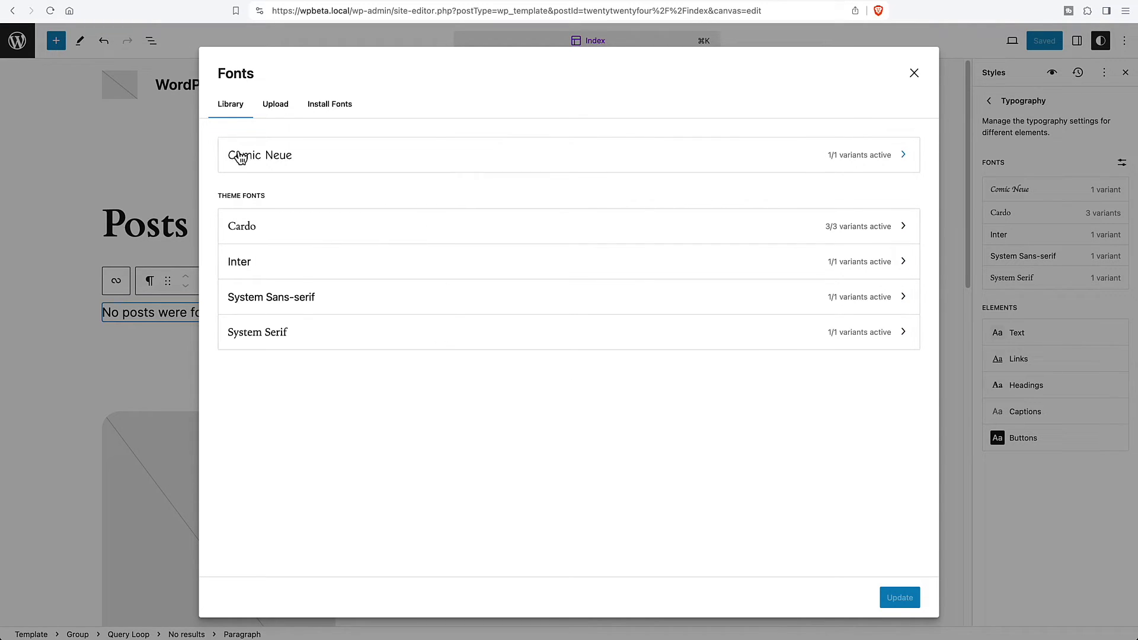
{"action": "left_click", "coordinate": [348, 159]}
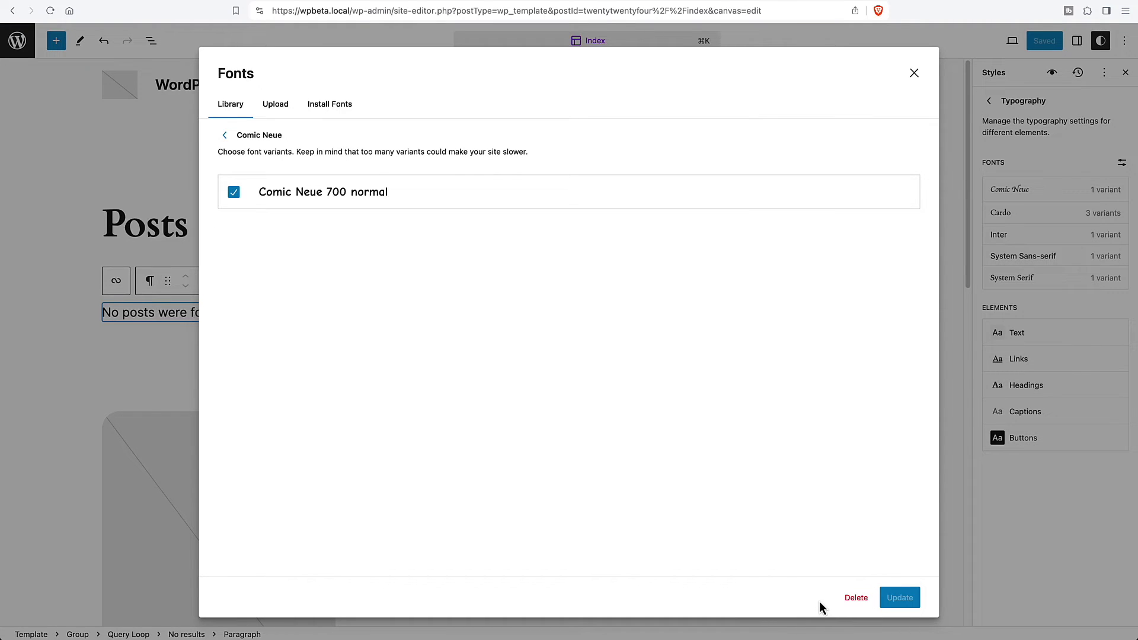
{"action": "left_click", "coordinate": [225, 136]}
Step: Set the Headings font to Comic Neue Bold and save the styles
{"action": "left_click", "coordinate": [914, 72]}
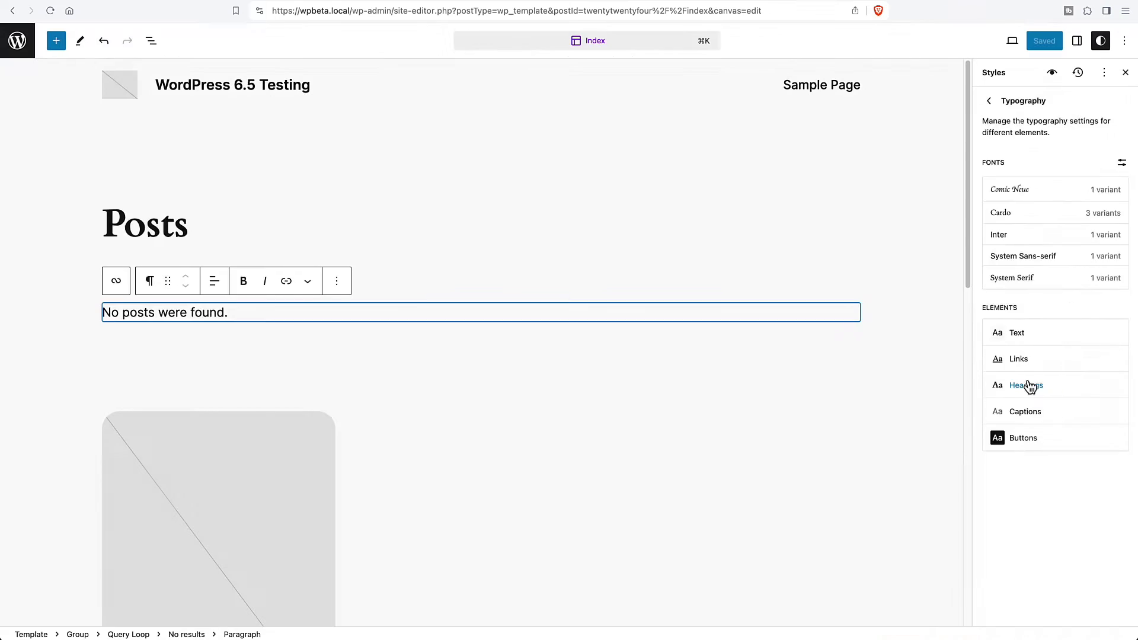
{"action": "left_click", "coordinate": [1027, 385]}
{"action": "left_click", "coordinate": [1029, 304]}
{"action": "left_click", "coordinate": [1019, 344]}
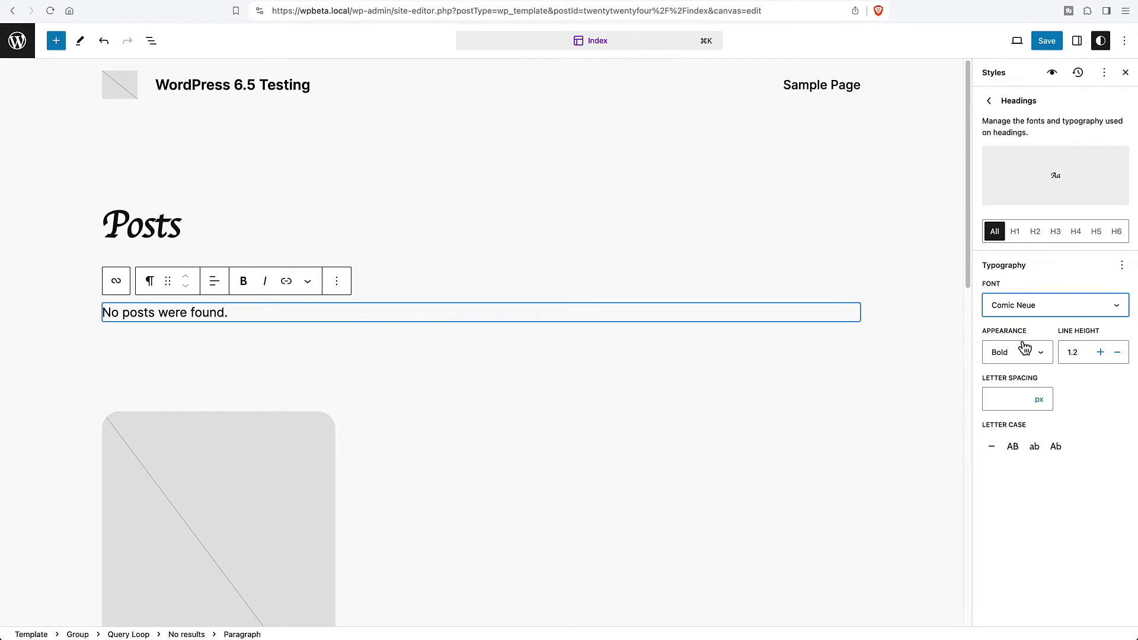
{"action": "left_click", "coordinate": [1027, 41]}
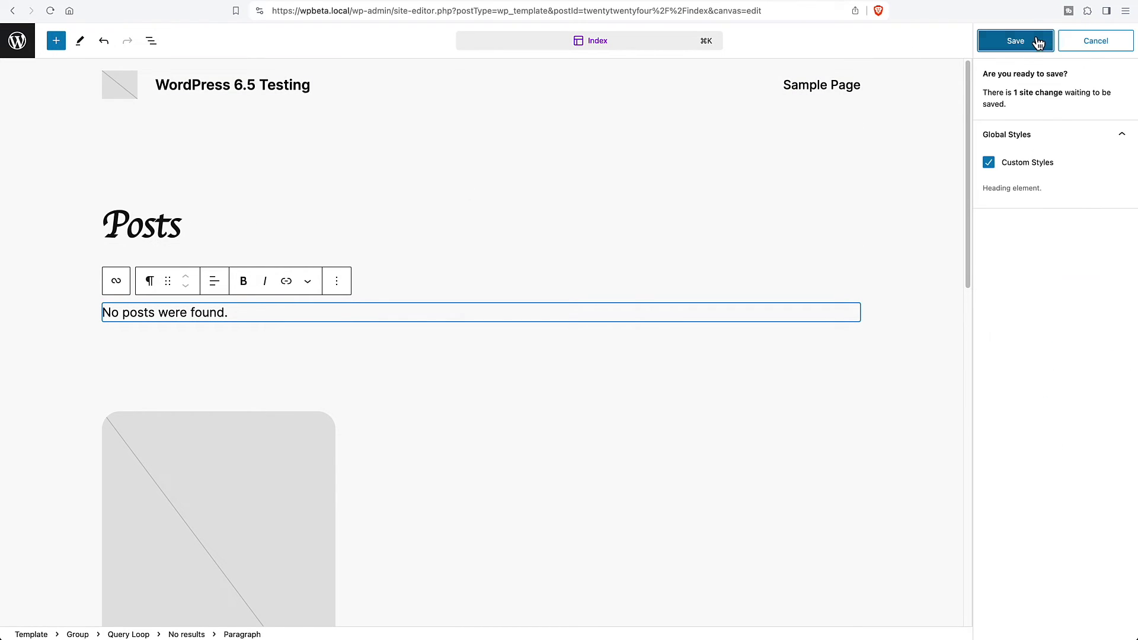
{"action": "left_click", "coordinate": [1028, 41]}
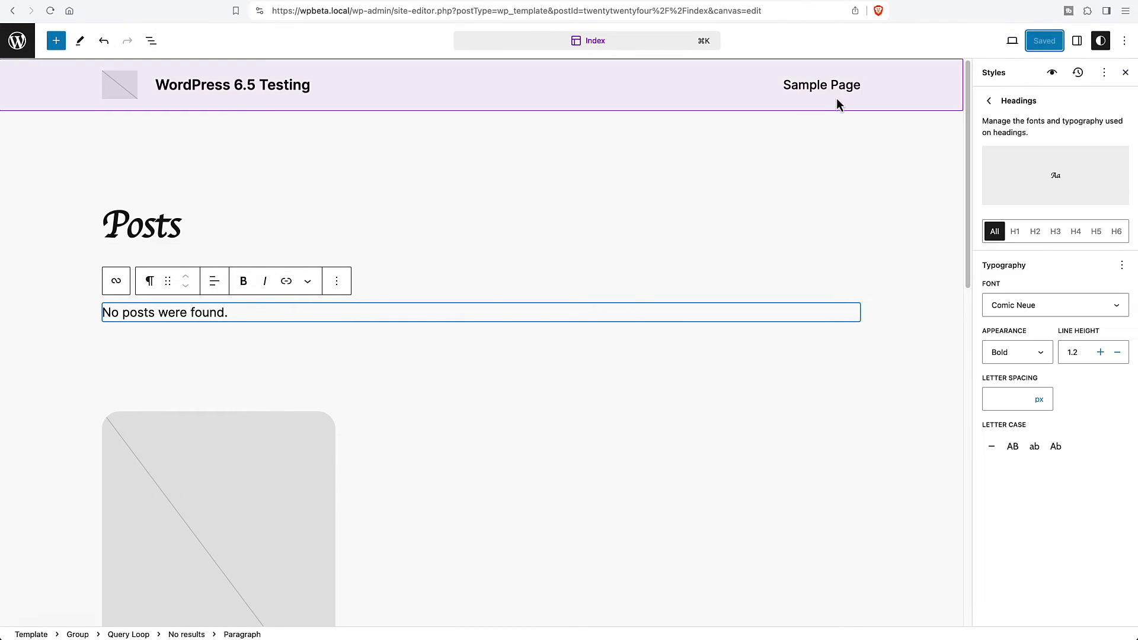
Step: Install the Kadence theme from Add New Theme and activate it
{"action": "left_click", "coordinate": [17, 42]}
{"action": "left_click", "coordinate": [17, 42]}
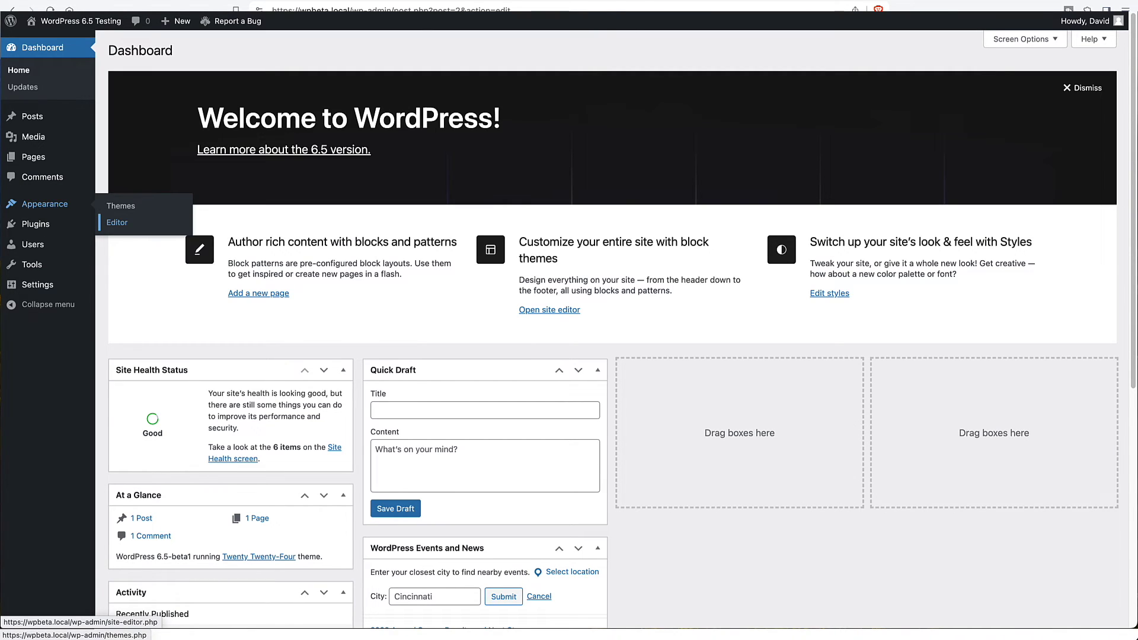
{"action": "left_click", "coordinate": [121, 206]}
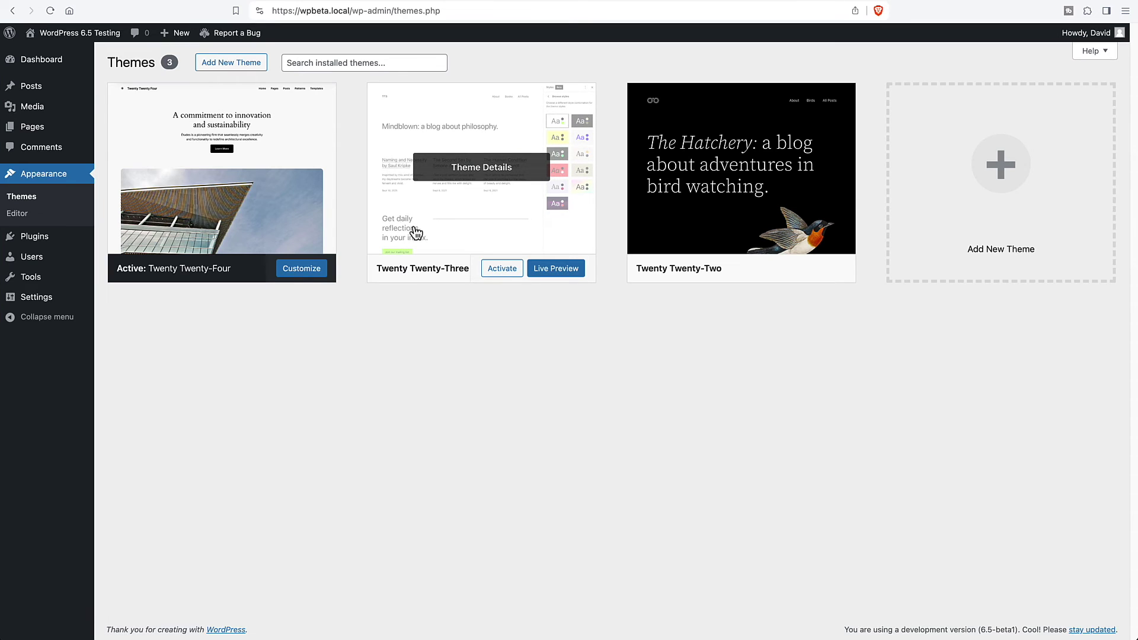
{"action": "left_click", "coordinate": [250, 70]}
{"action": "scroll", "coordinate": [413, 486], "scroll_direction": "down", "scroll_amount": 1}
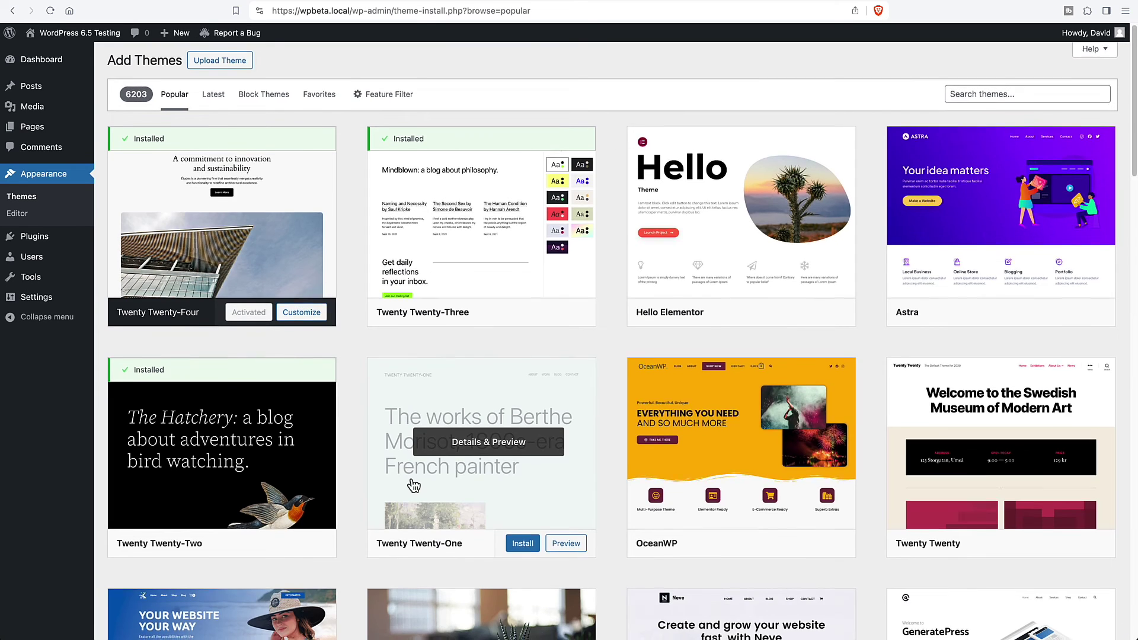
{"action": "scroll", "coordinate": [414, 486], "scroll_direction": "down", "scroll_amount": 2}
{"action": "left_click", "coordinate": [265, 621]}
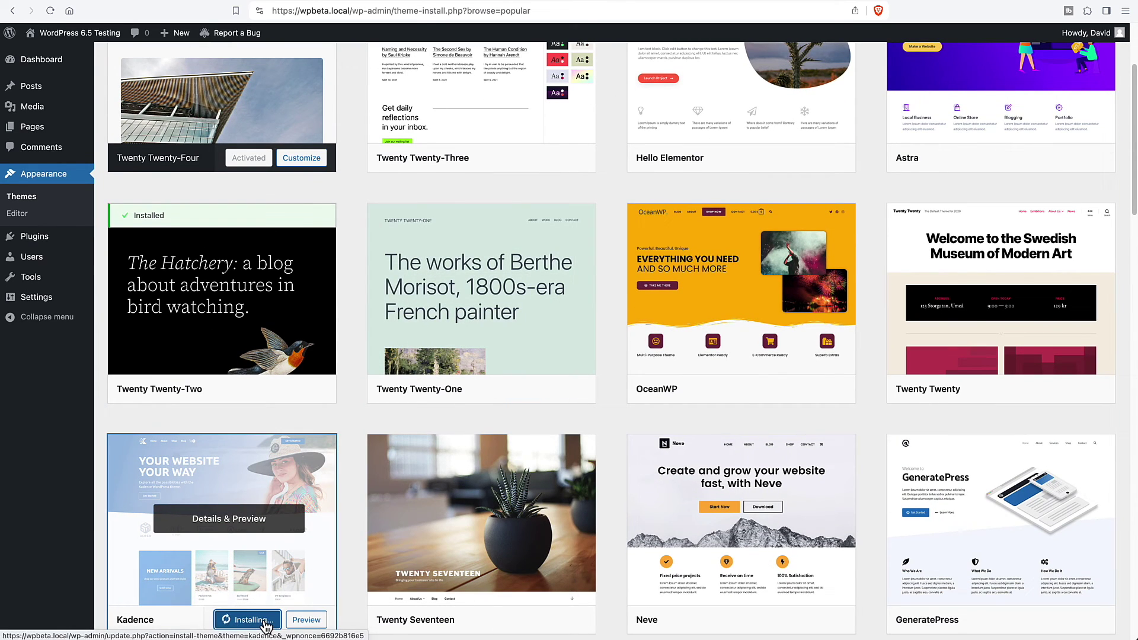
{"action": "left_click", "coordinate": [249, 620]}
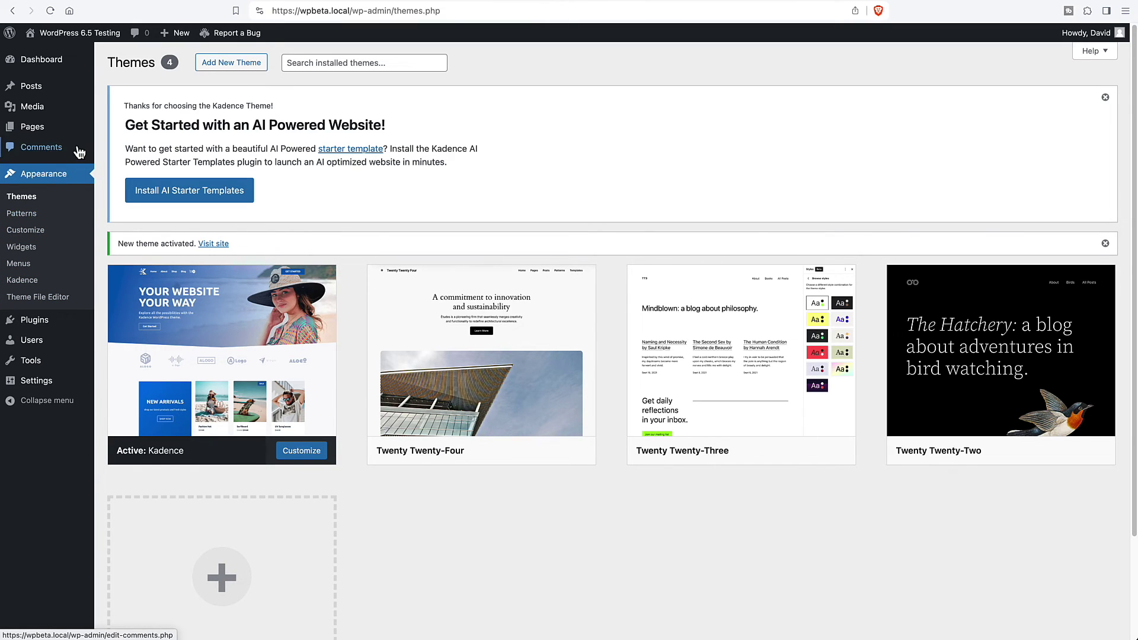
Step: Open the Sample Page in the block editor with its page settings sidebar showing
{"action": "left_click", "coordinate": [38, 135]}
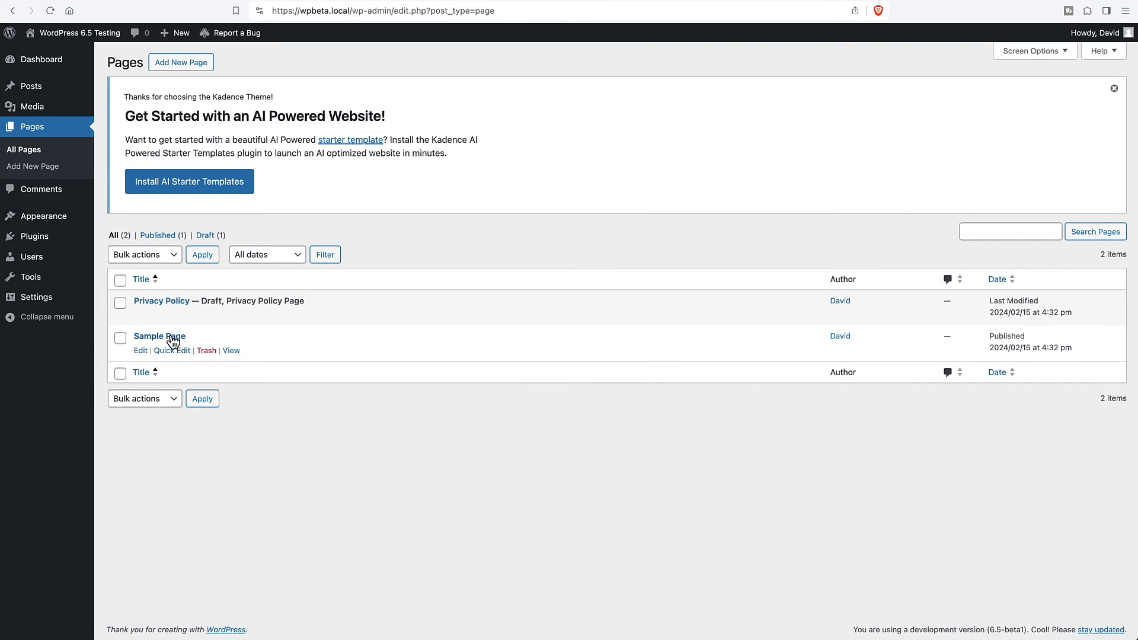
{"action": "left_click", "coordinate": [188, 335]}
{"action": "left_click", "coordinate": [1124, 60]}
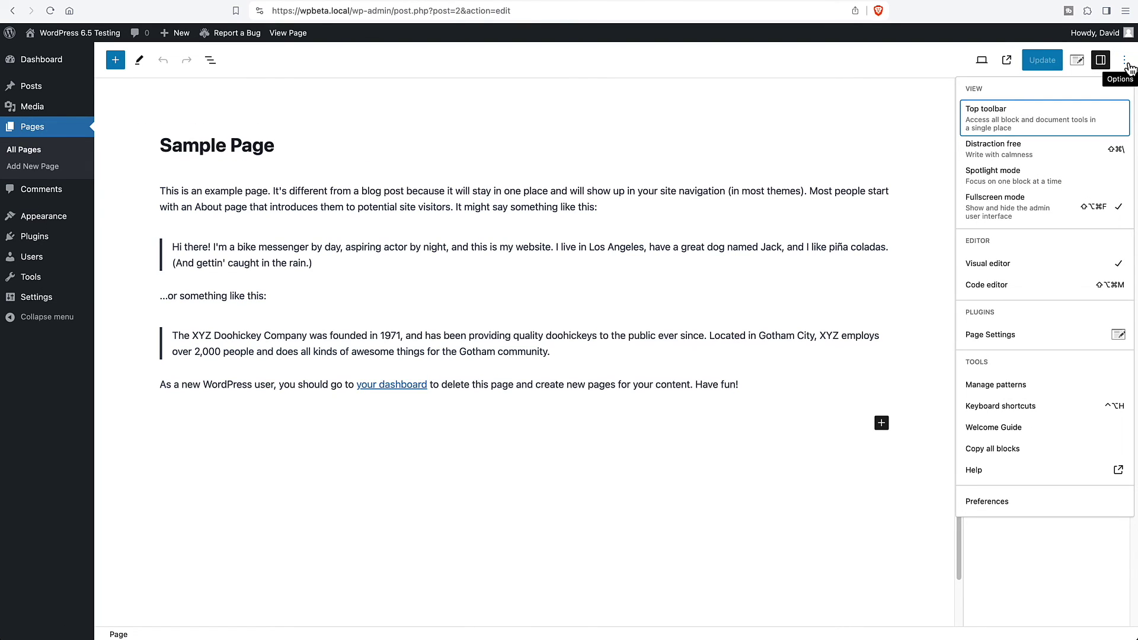
{"action": "left_click", "coordinate": [1126, 66]}
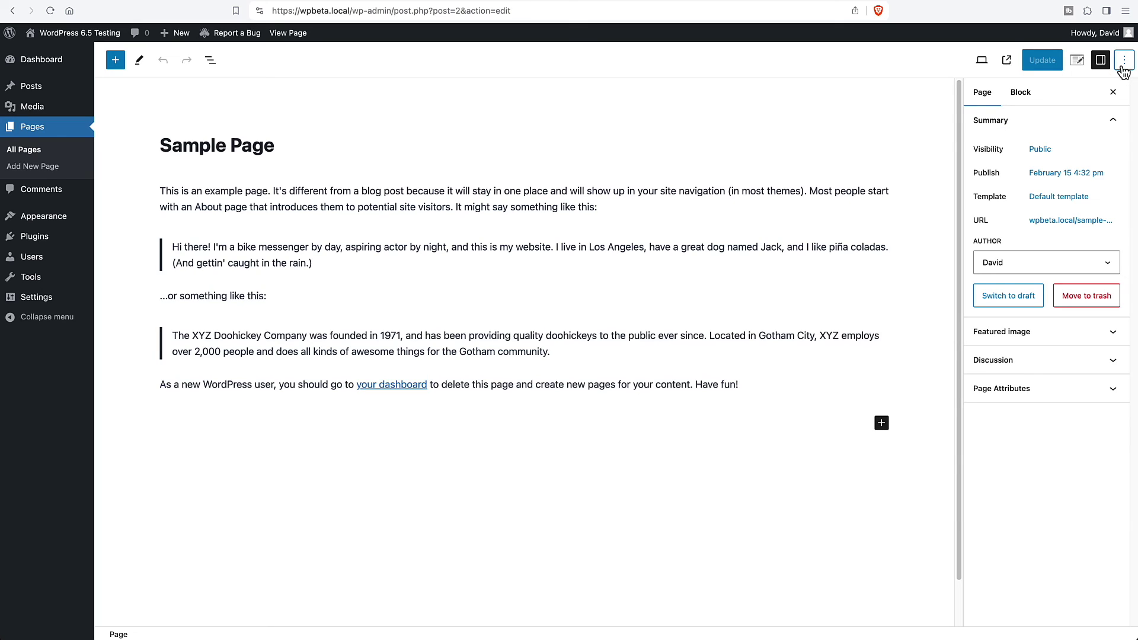